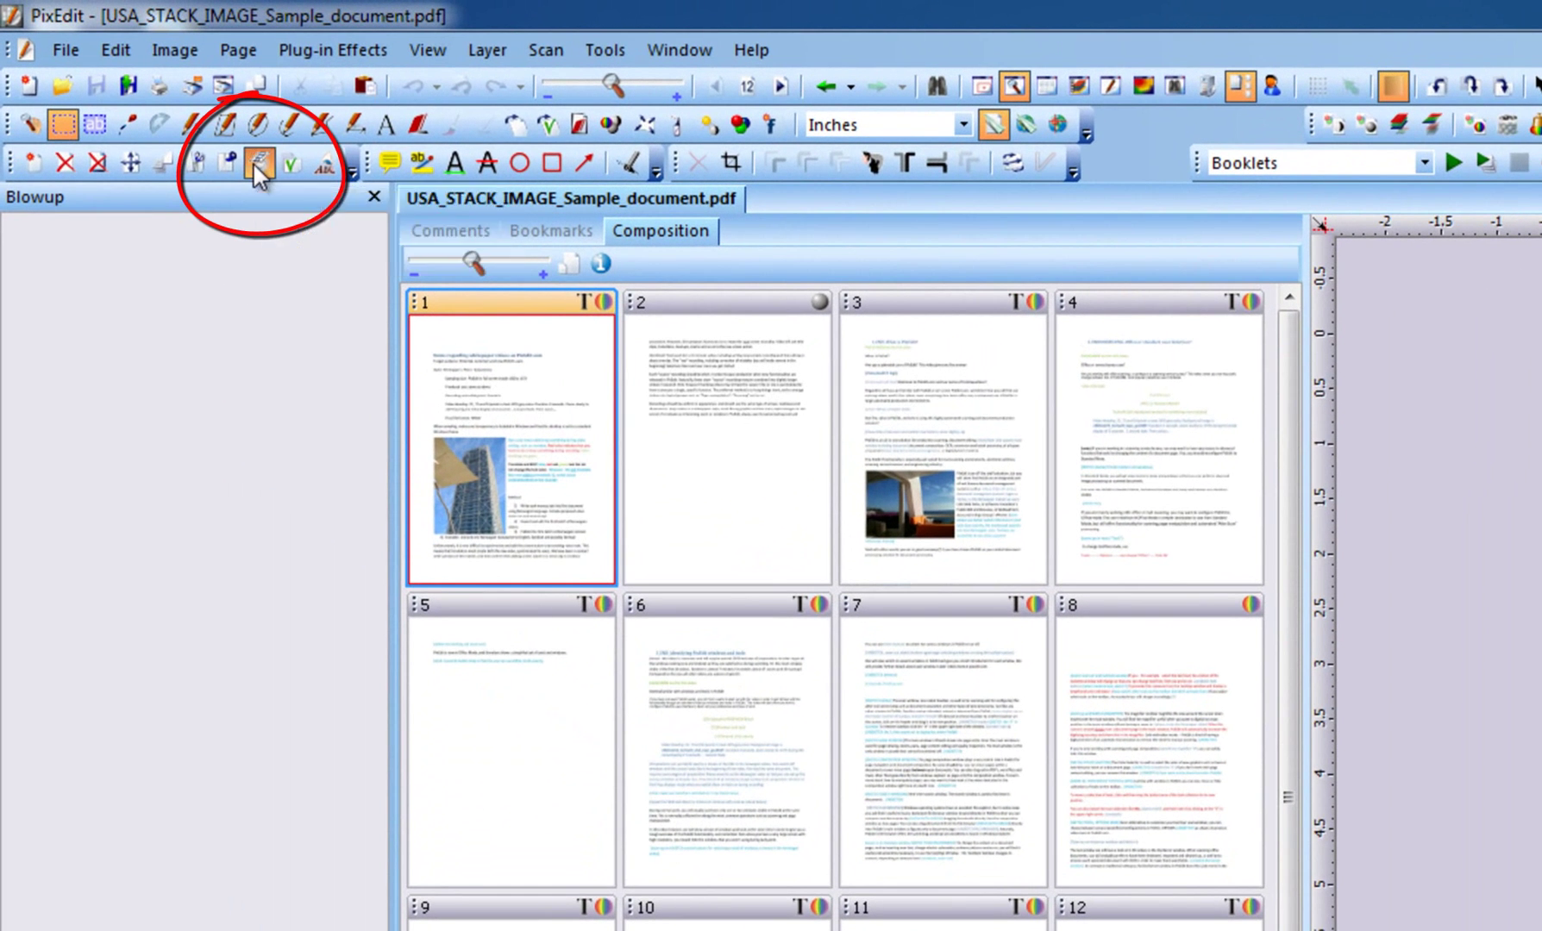
# Stack all 23 pages as transparent overlays using Page Stack Image with All pages.
pyautogui.click(255, 164)
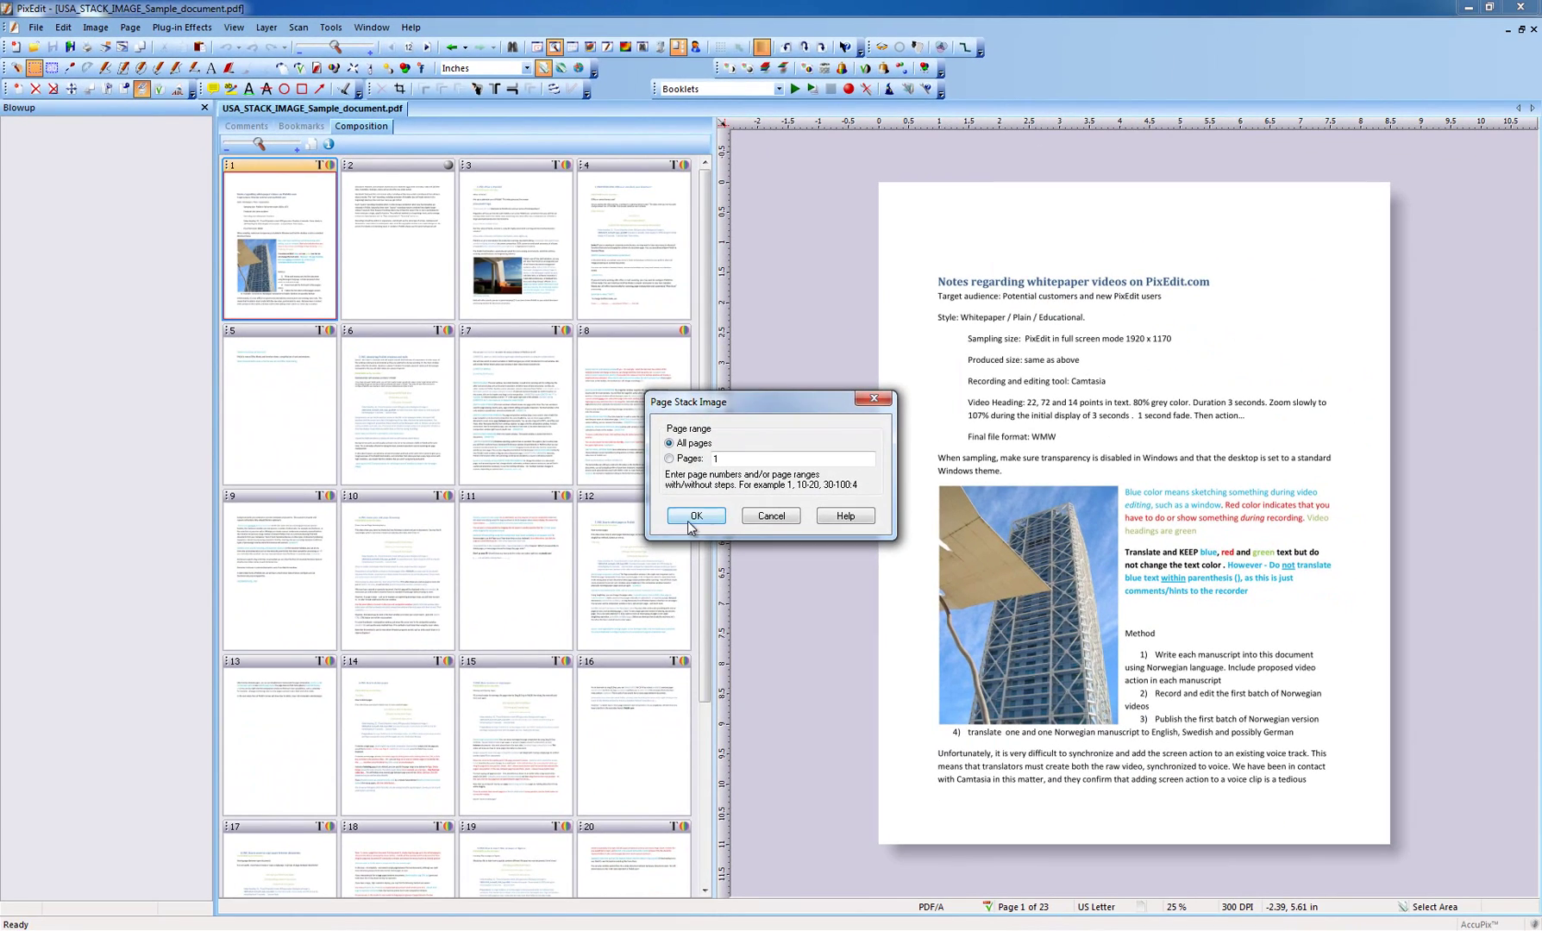
pyautogui.click(695, 517)
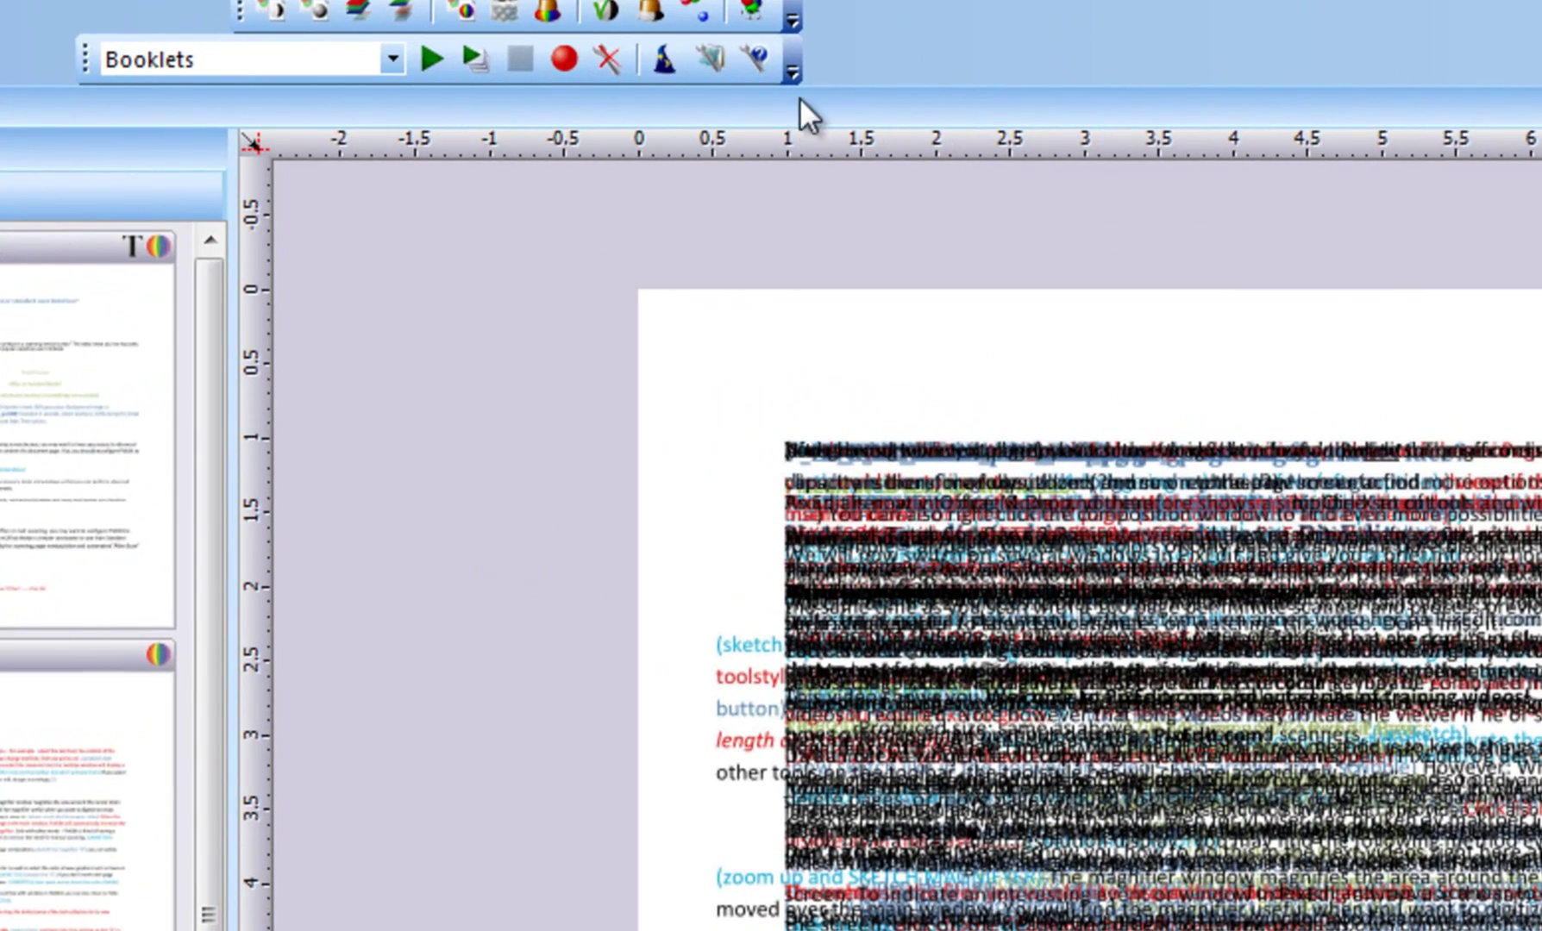
# Drop a vertical guideline on the ruler at the shared page margin.
pyautogui.click(786, 141)
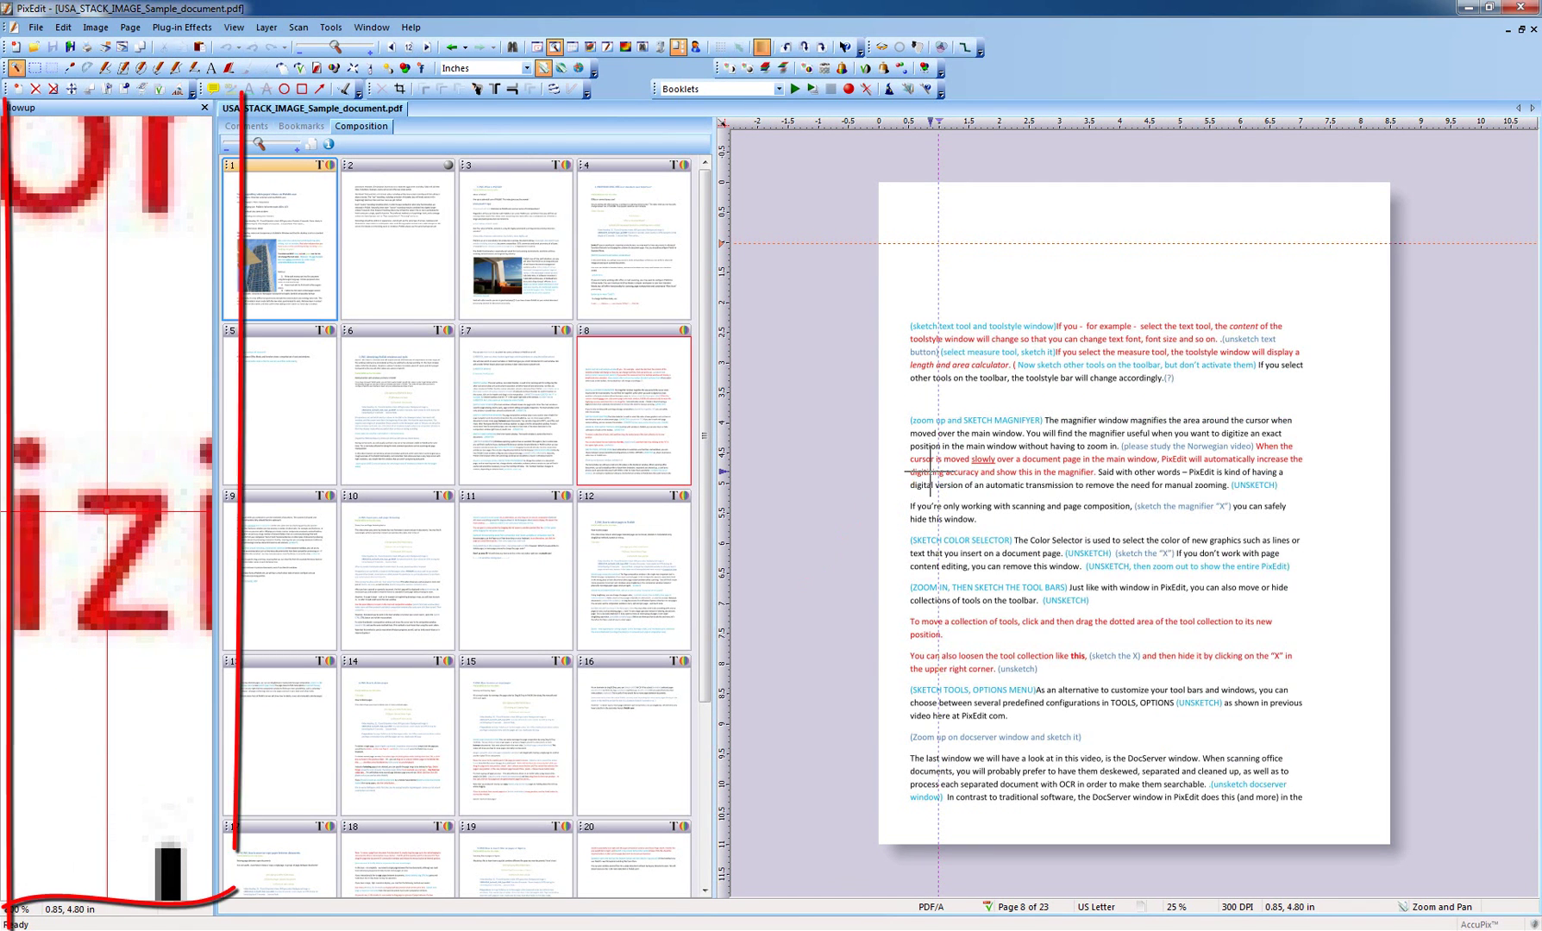
# Switch to the rectangular Select Area tool for page 8.
pyautogui.press('F7')
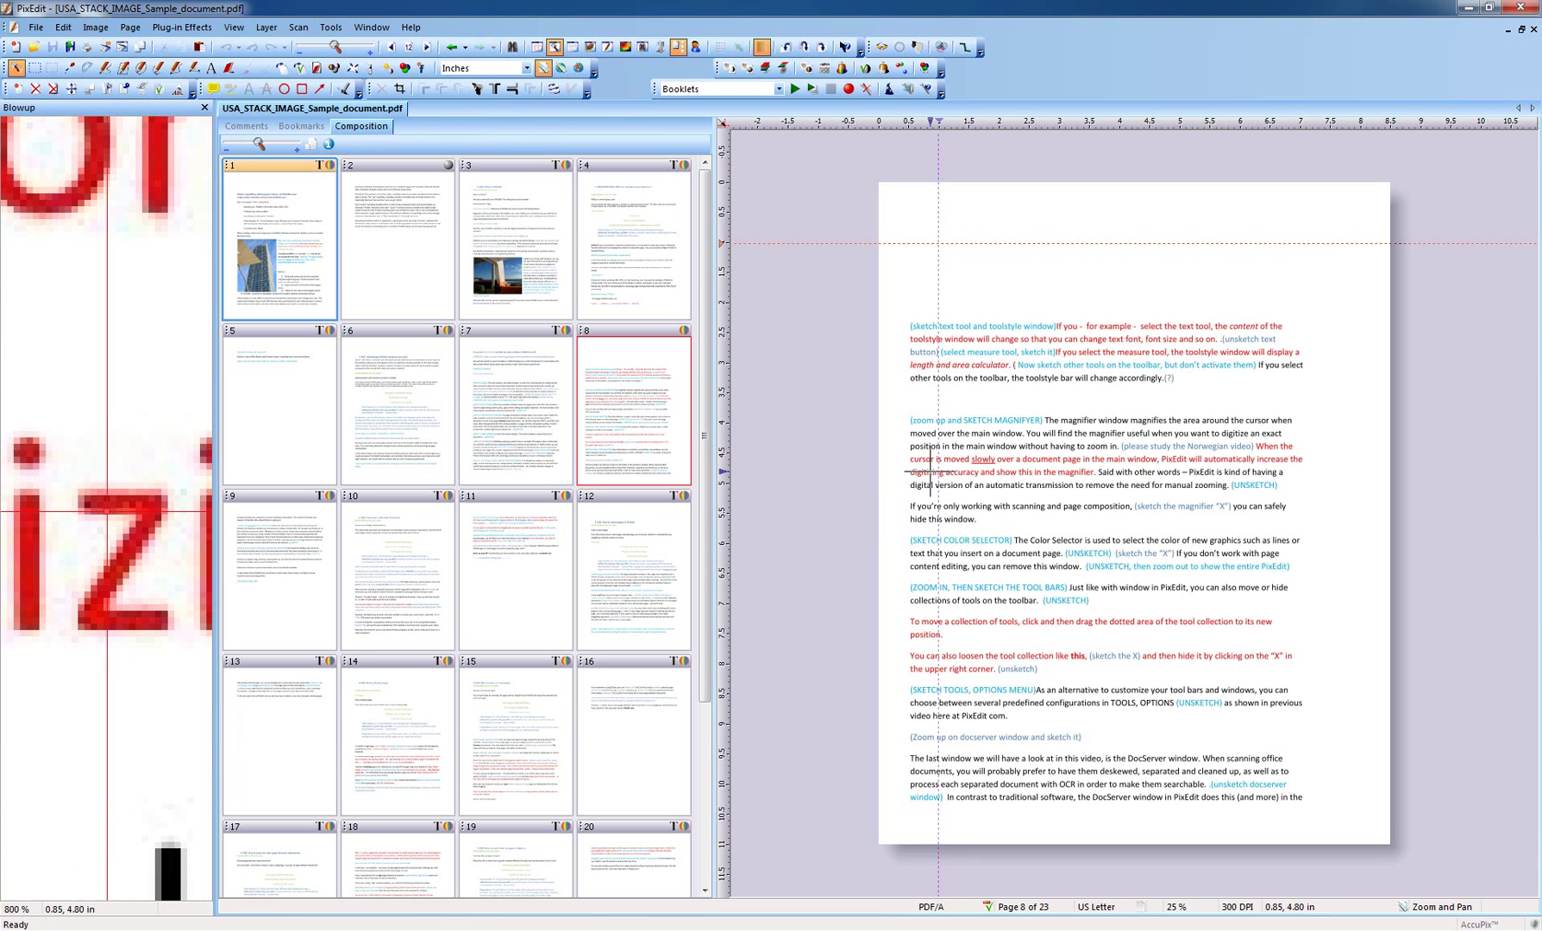
pyautogui.press('s')
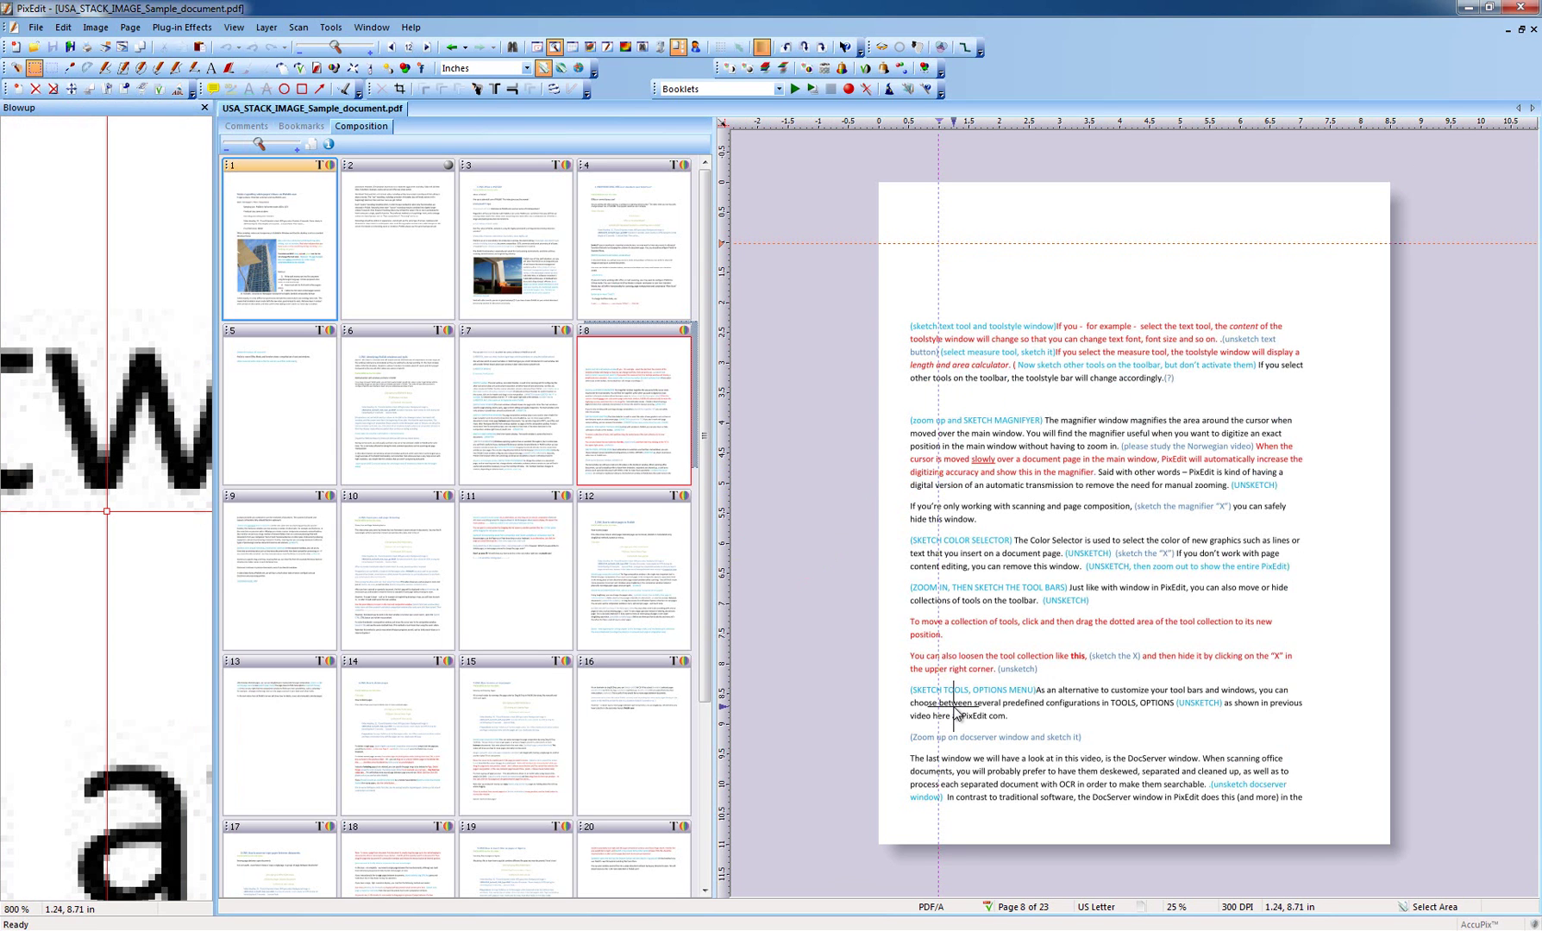
# Select all of page 8's content and move it up and right onto the margin guidelines.
pyautogui.hotkey('ctrl', 'a')
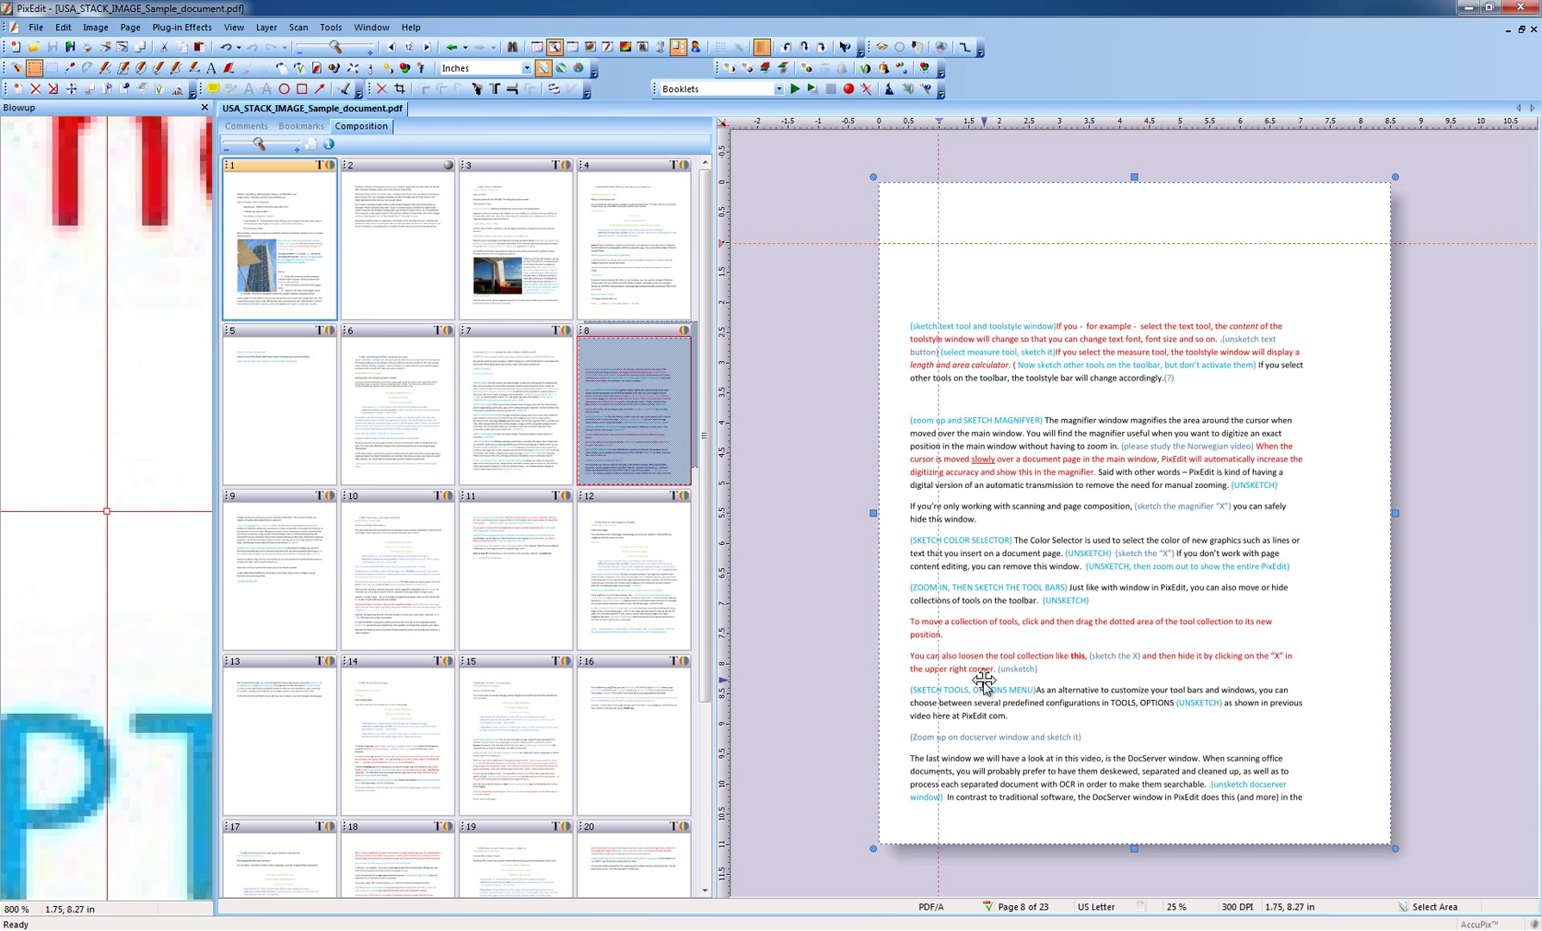
pyautogui.moveTo(952, 707)
pyautogui.mouseDown()
pyautogui.moveTo(1011, 633)
pyautogui.moveTo(1016, 594)
pyautogui.mouseUp()
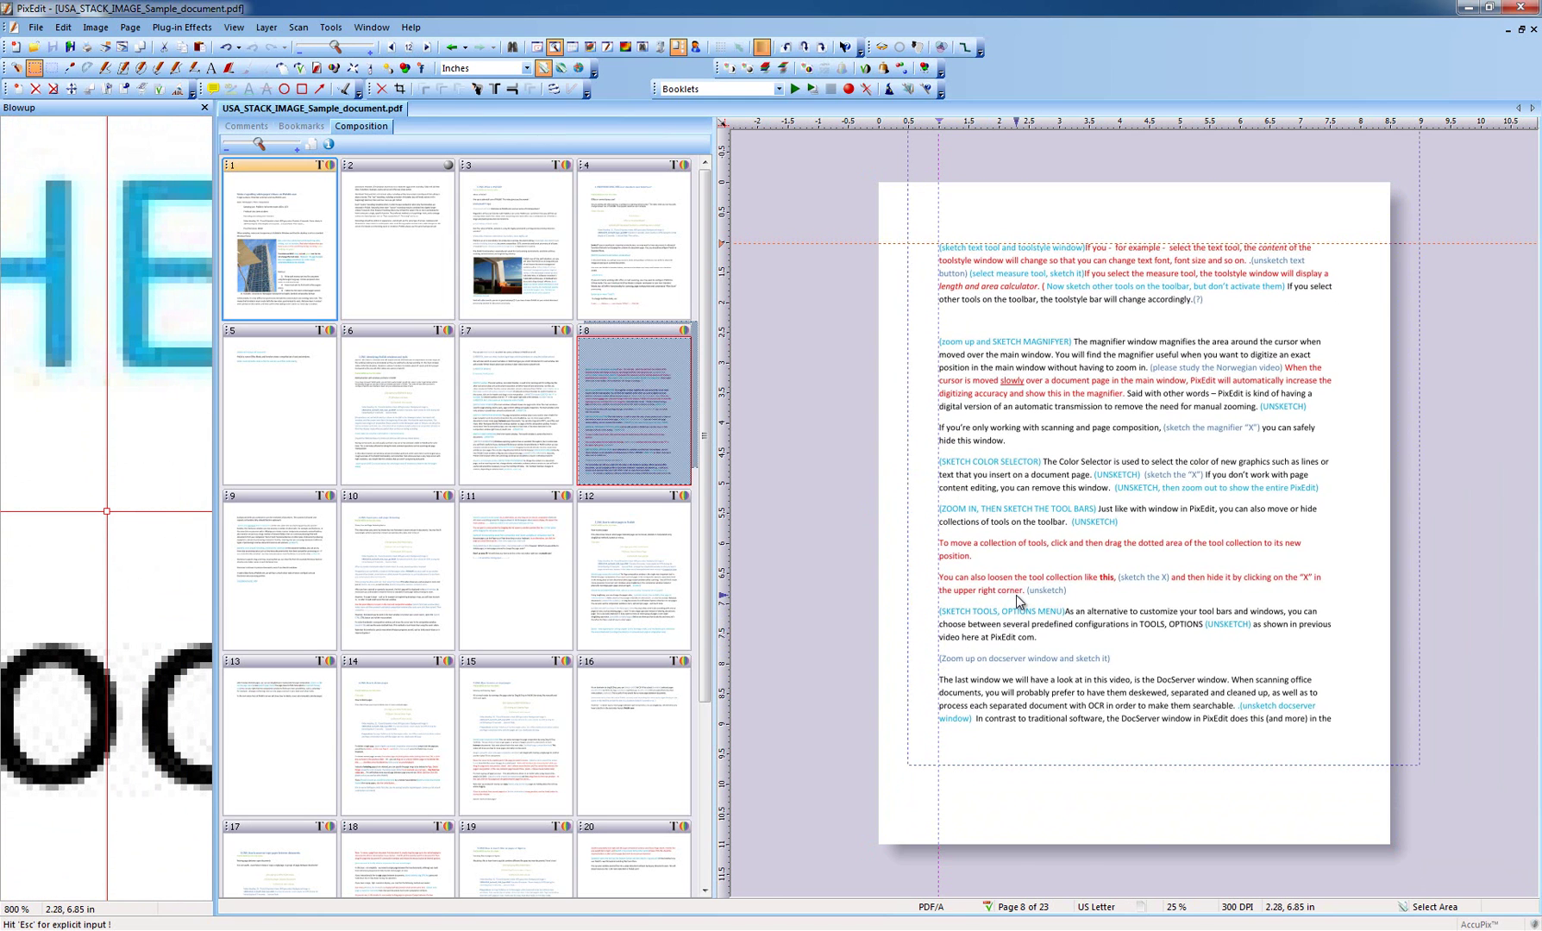
pyautogui.moveTo(1016, 594); pyautogui.dragTo(1016, 596)
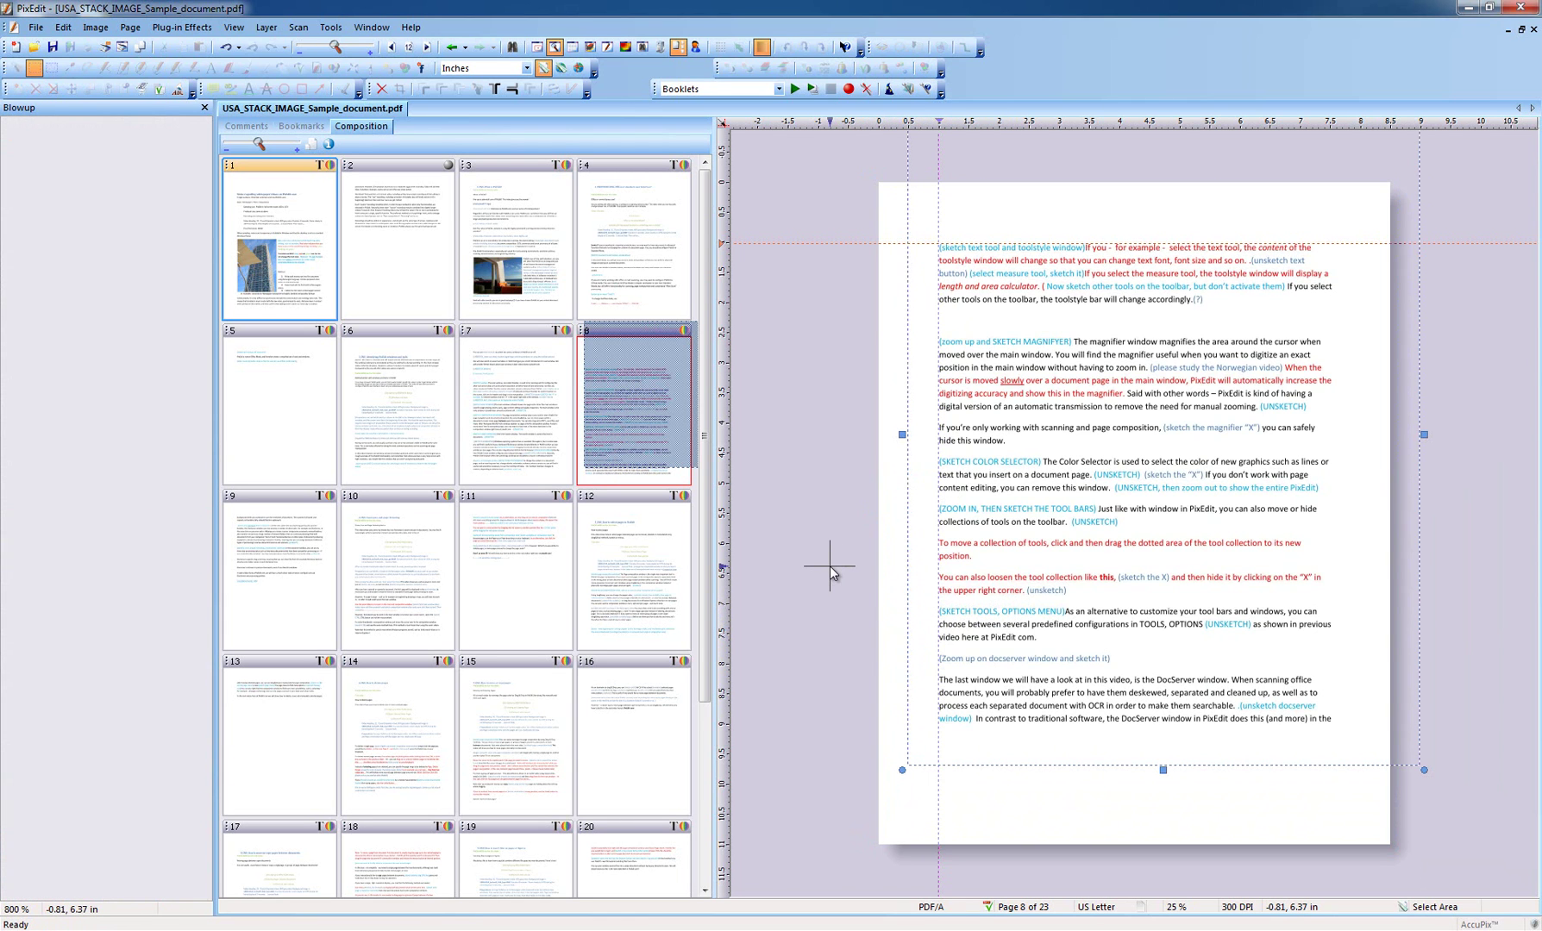
pyautogui.press('Escape')
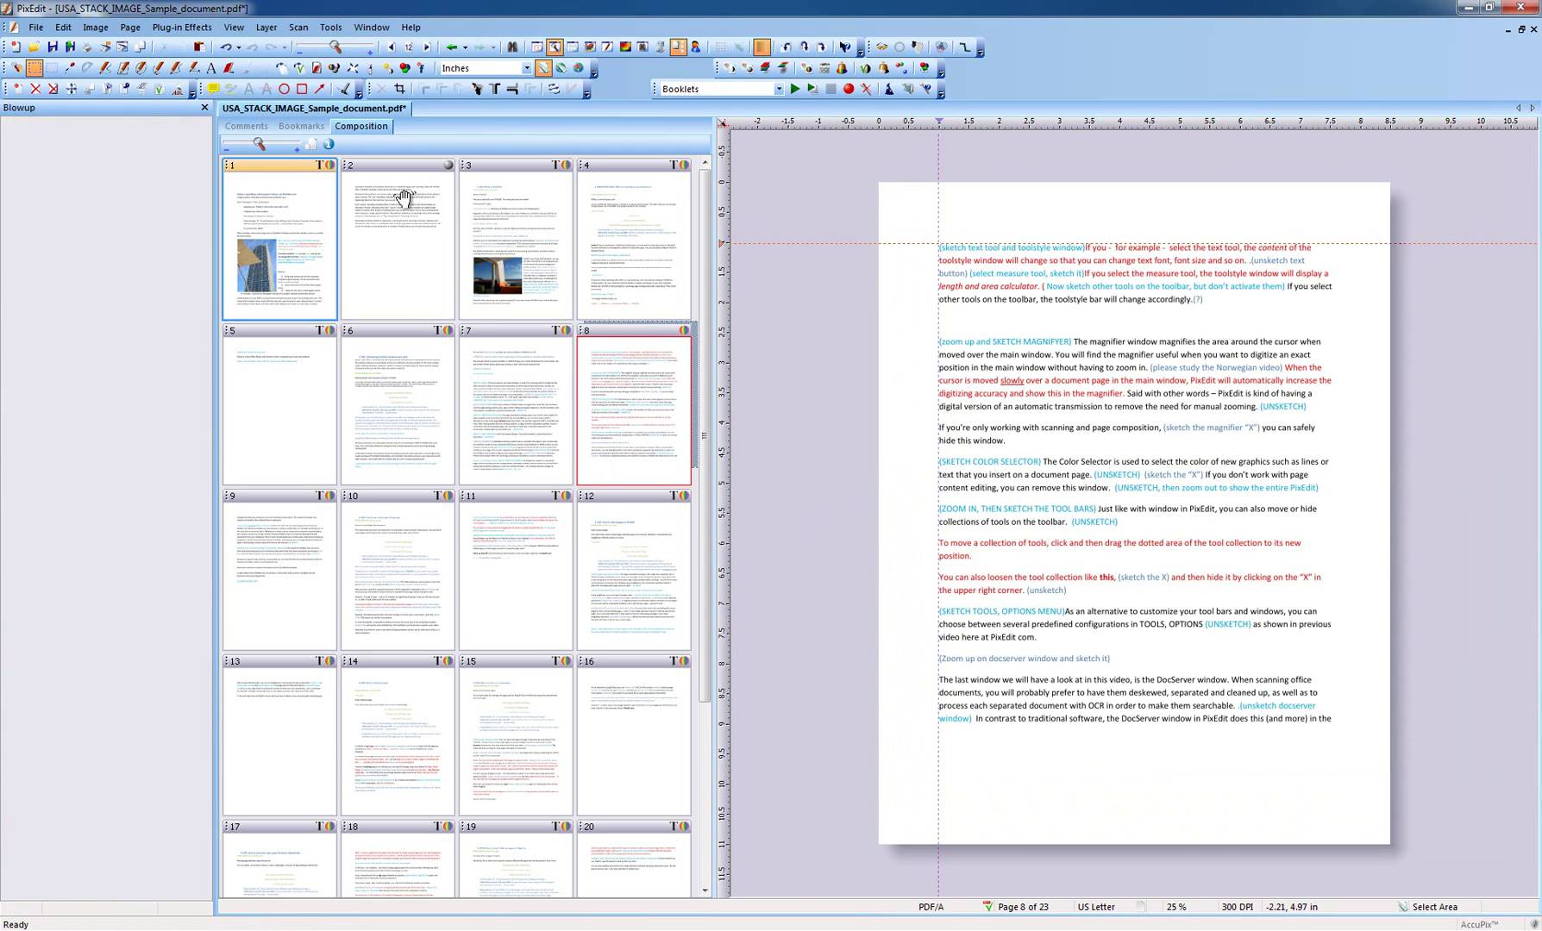
# Restack all pages to confirm page 8's margins now align, then open the Image menu.
pyautogui.click(143, 87)
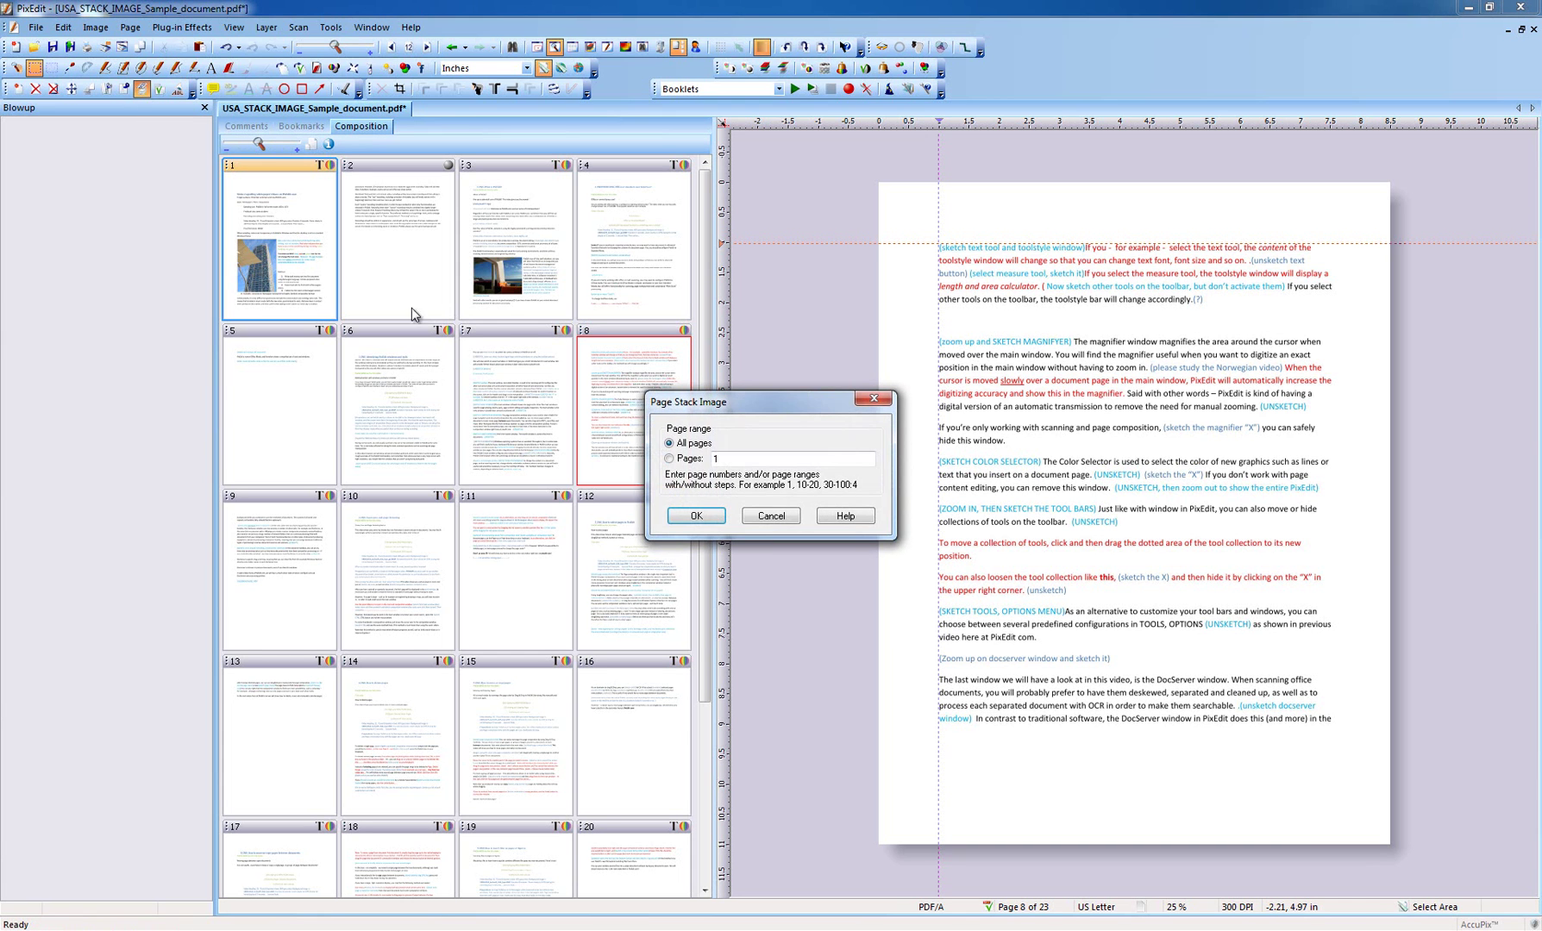
pyautogui.click(700, 518)
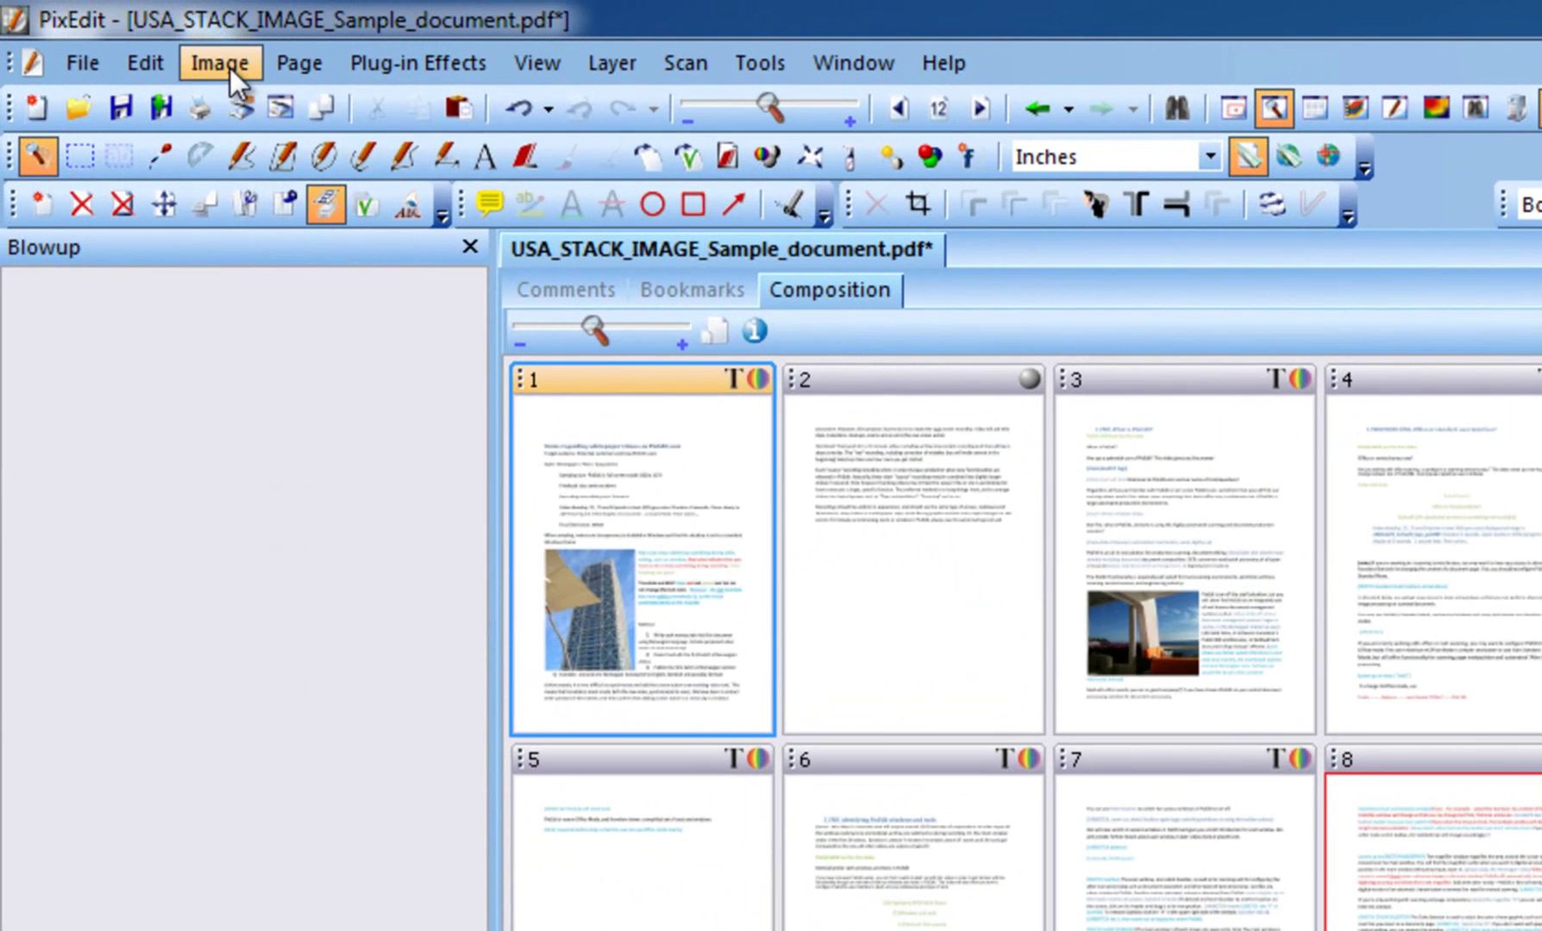
pyautogui.click(227, 64)
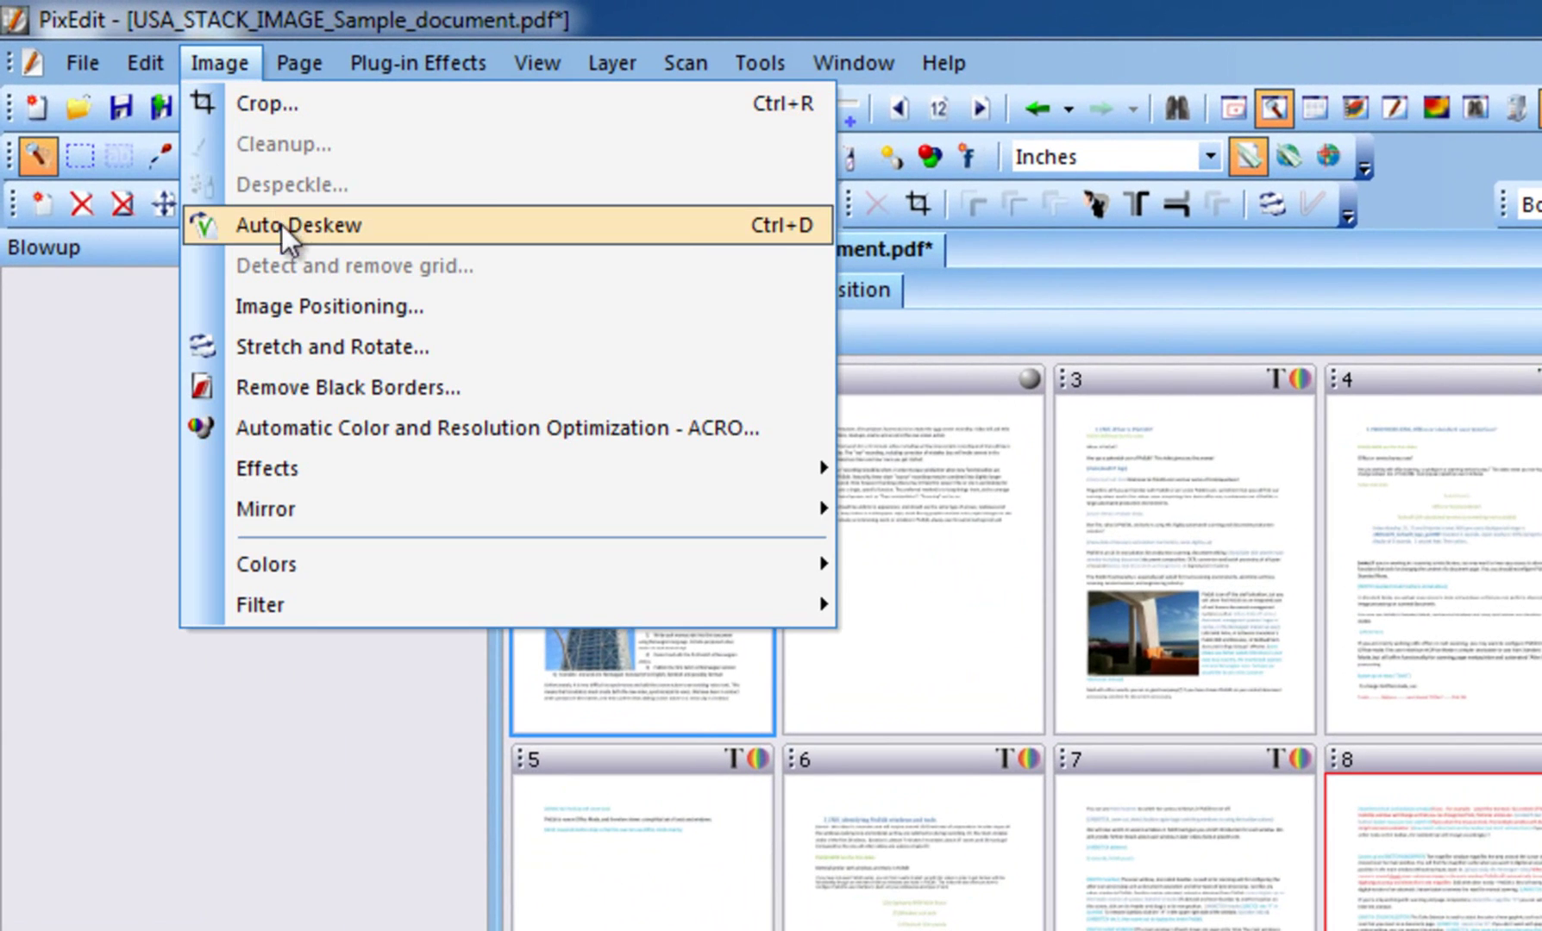